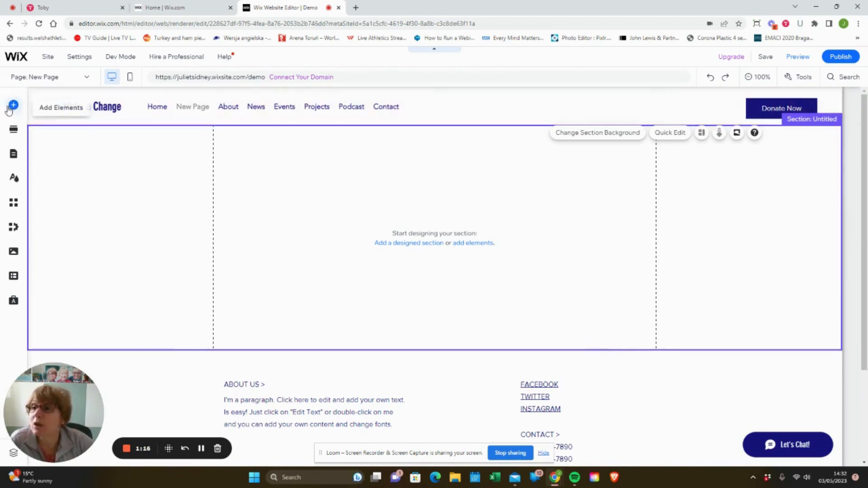
Step: Add the solid black strip from the Classic strip designs to the empty section of the new page
left_click(12, 106)
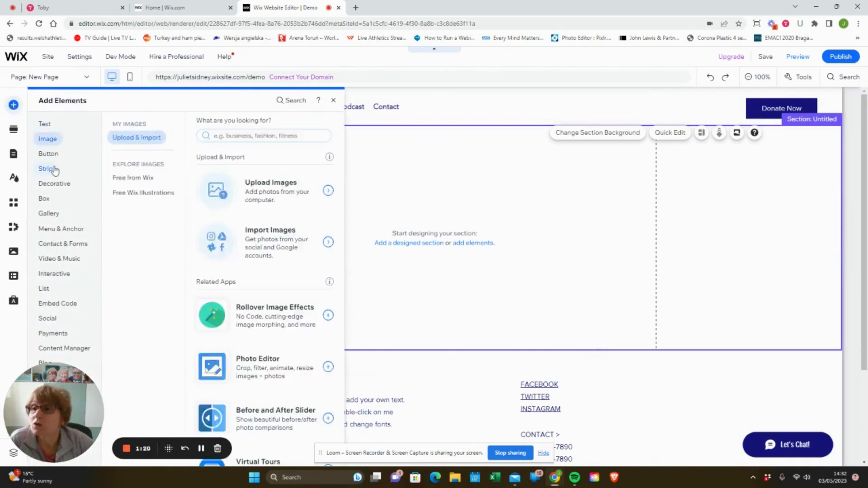
mouse_move(54, 170)
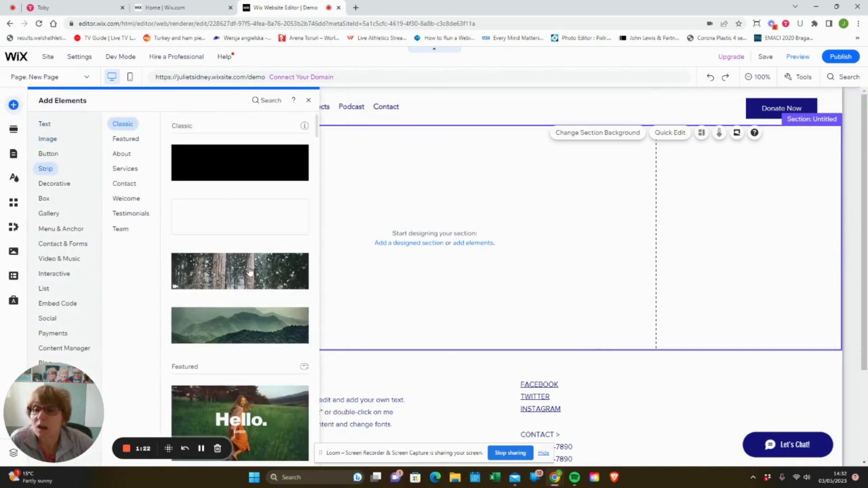
scroll(250, 275, "down", 5)
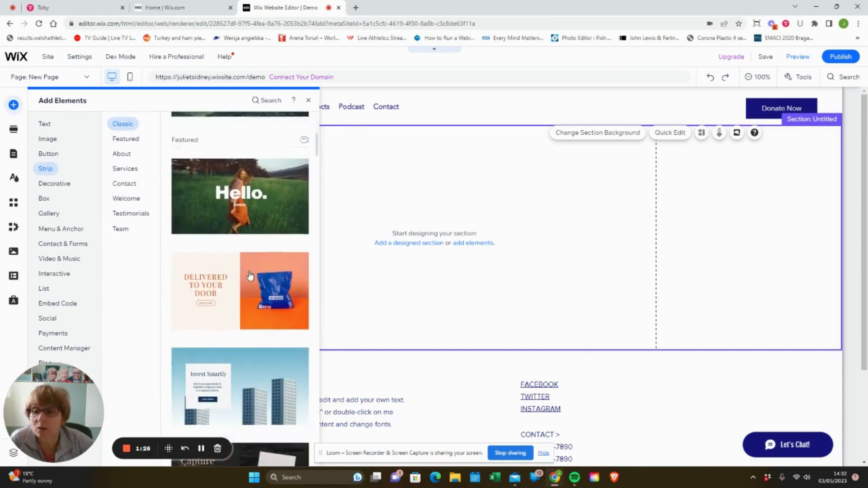
scroll(187, 247, "down", 1)
left_click(121, 154)
scroll(238, 237, "up", 5)
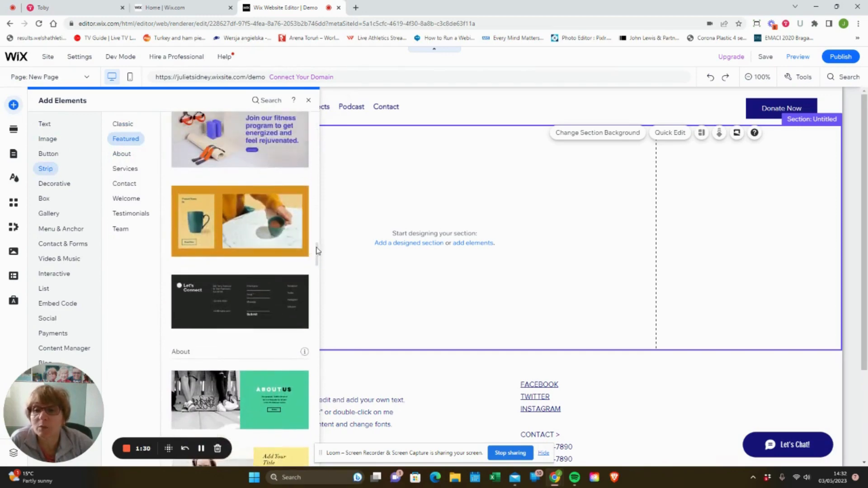
left_click_drag(316, 247, 310, 121)
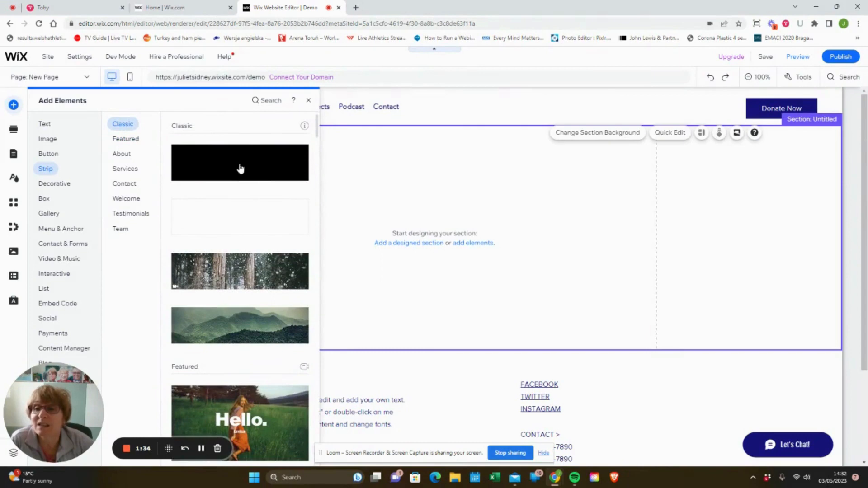
left_click_drag(237, 169, 408, 218)
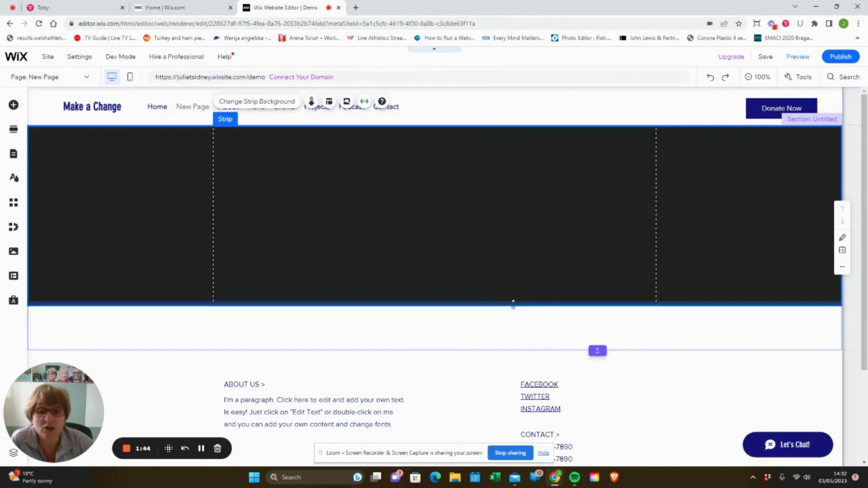
Step: Extend the strip's lower edge down to the footer and fit the section height closely around it
left_click_drag(513, 303, 508, 362)
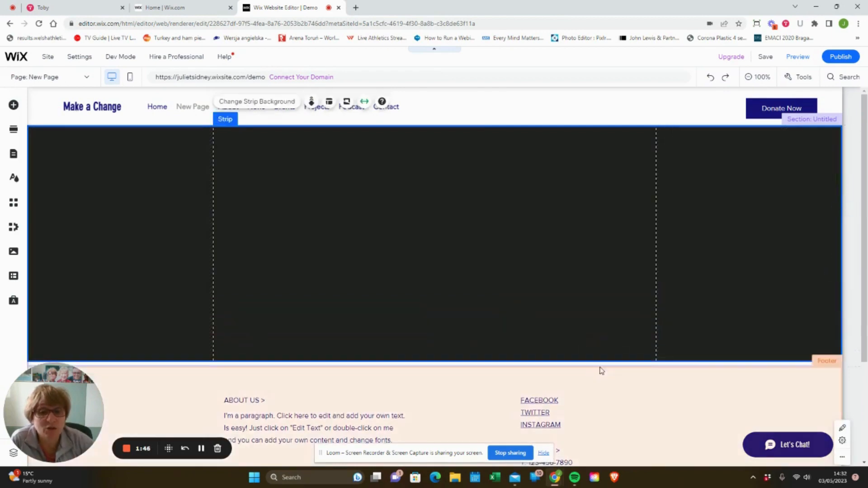
left_click_drag(602, 371, 601, 367)
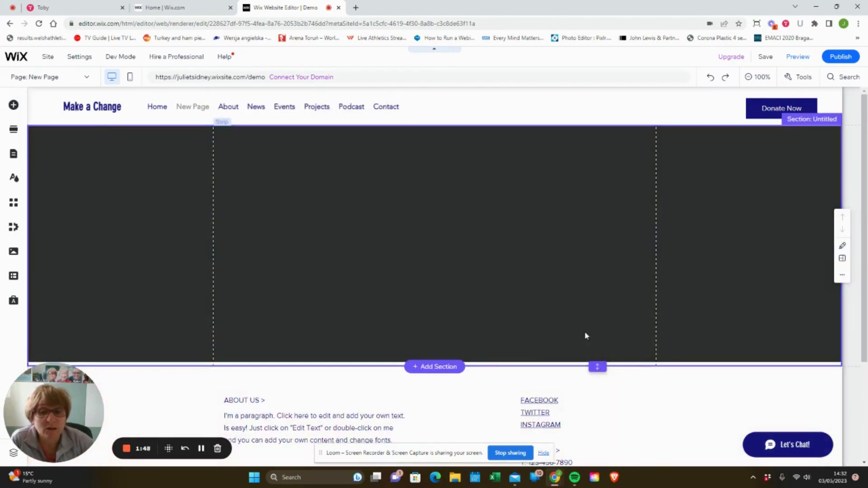
Step: Try aligning the strip's content left and right in its layout settings, and return it to center
left_click(586, 336)
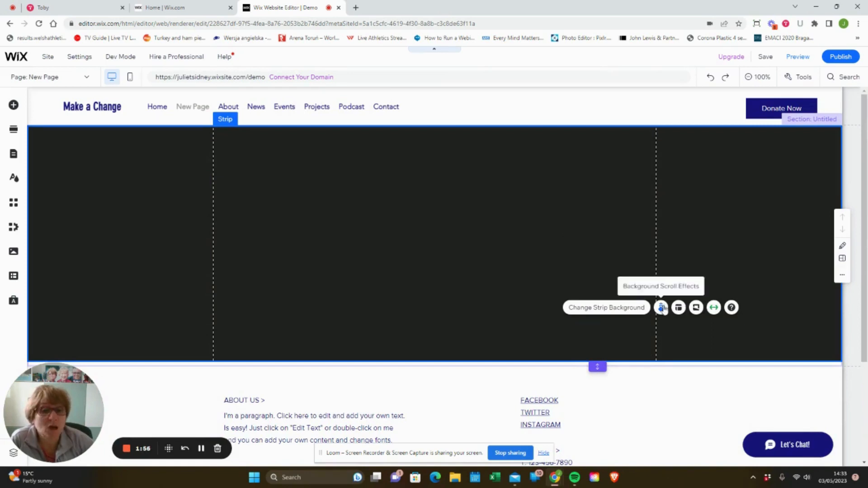
left_click(679, 309)
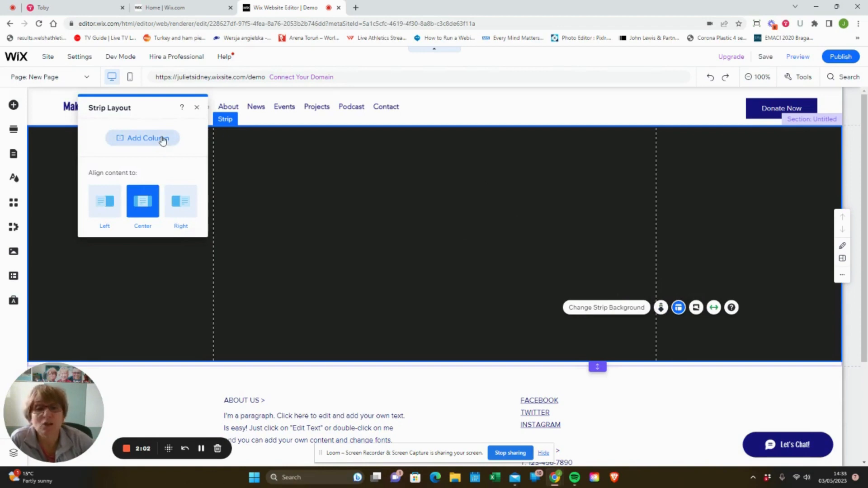
left_click(295, 169)
left_click(196, 107)
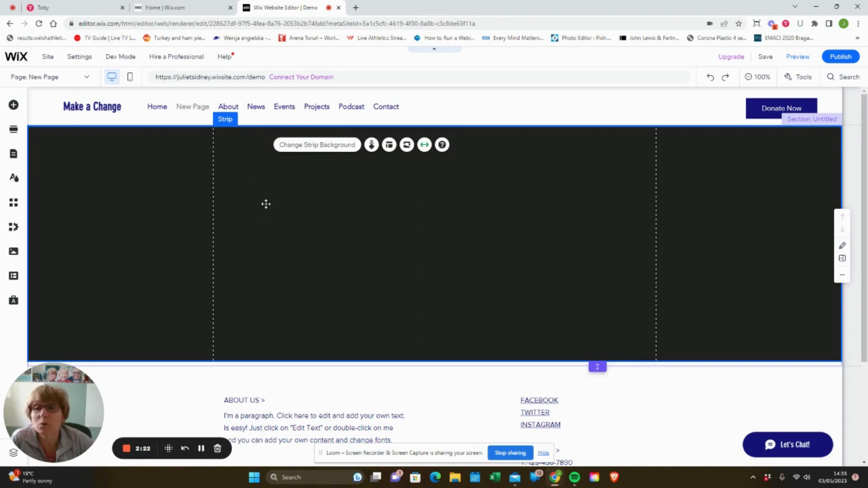
left_click(391, 150)
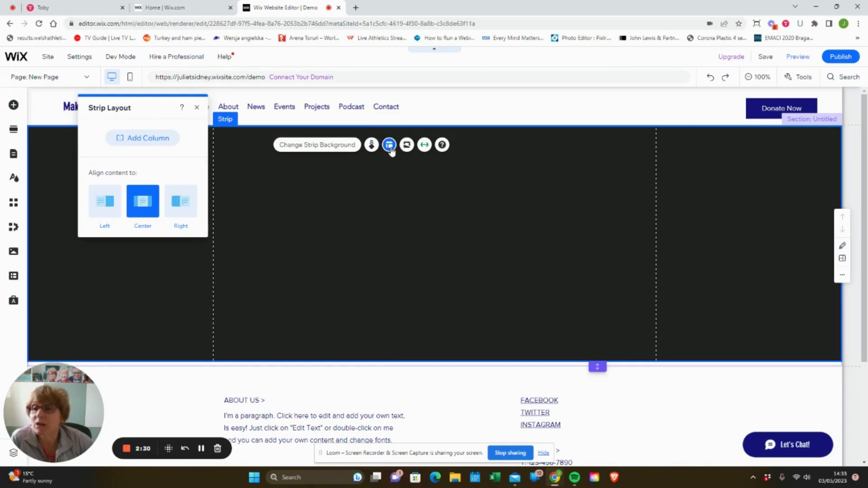
left_click(109, 208)
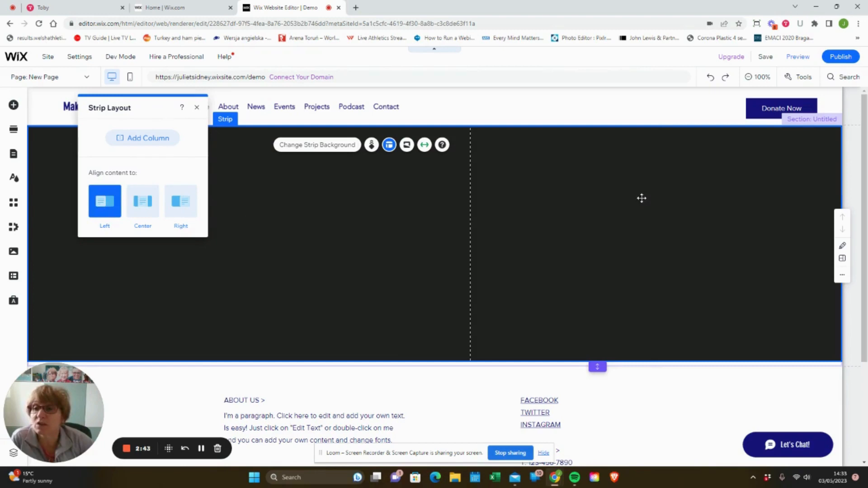
left_click(185, 212)
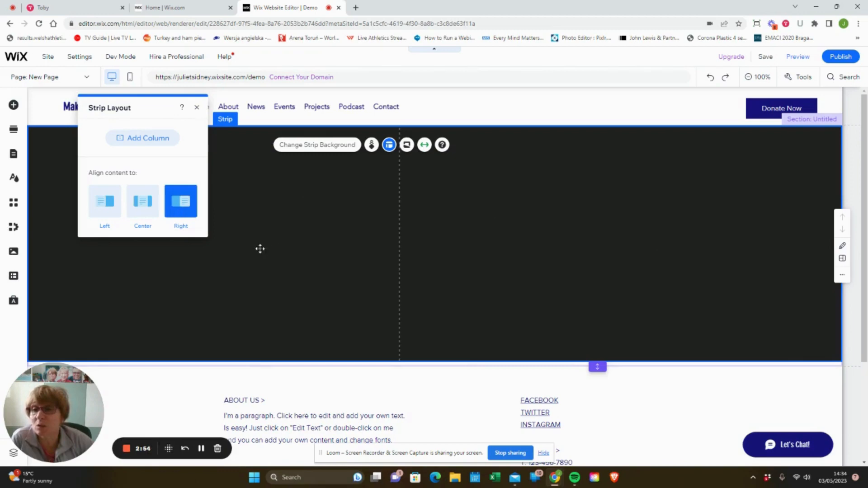
left_click(146, 205)
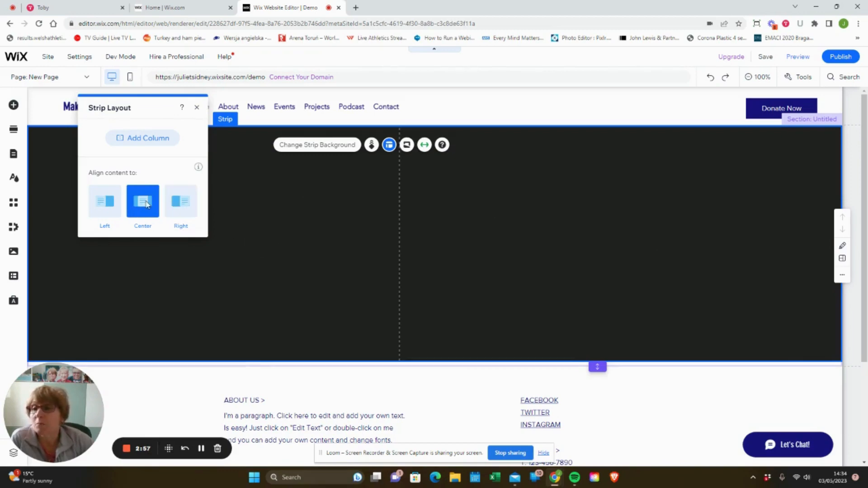
Step: Add a column to the strip so it is split into two columns, and select each column
left_click(152, 138)
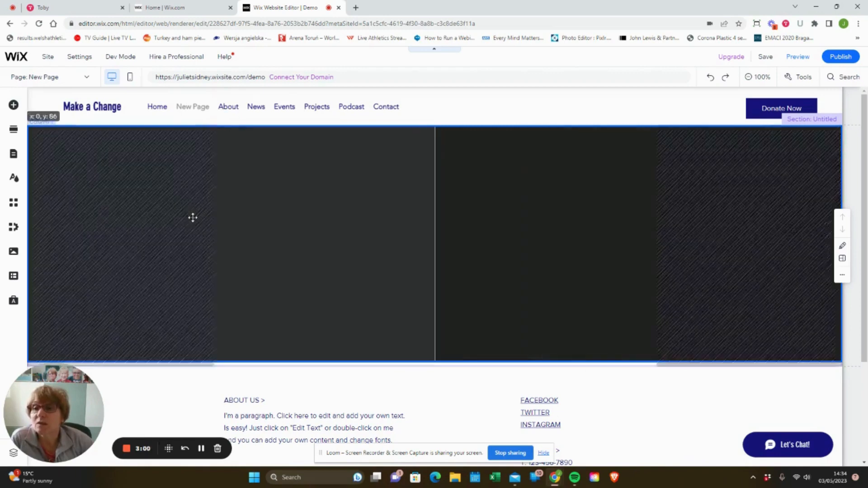
left_click(192, 178)
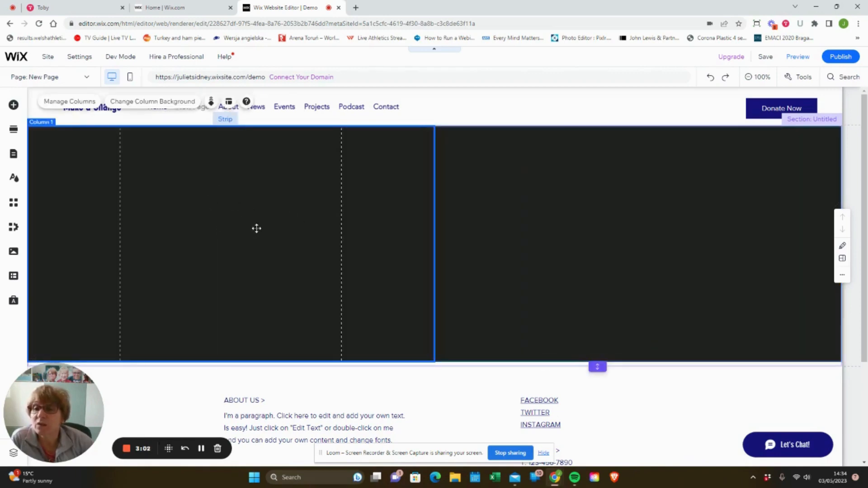
left_click(613, 219)
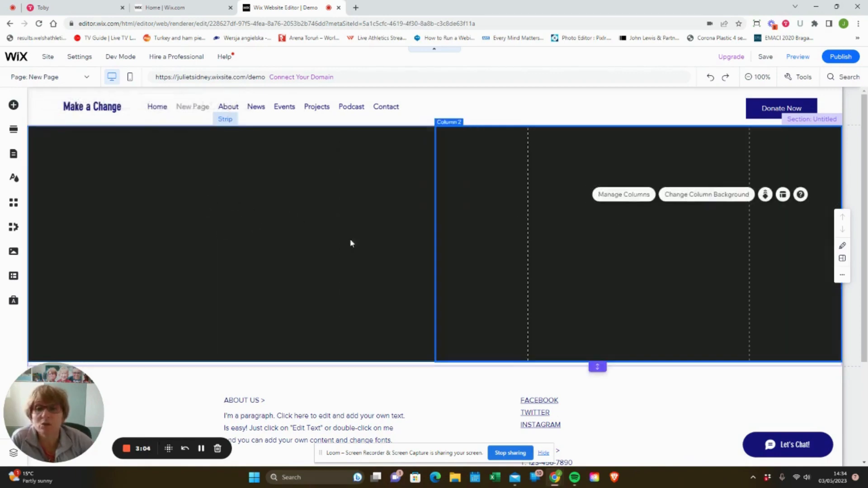
Step: Align the content of column 1 to the left in its column layout settings
left_click(274, 232)
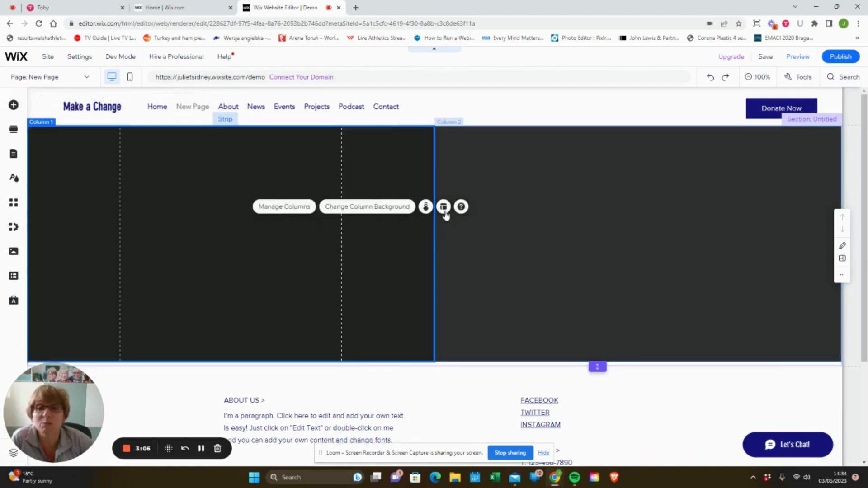
left_click(444, 207)
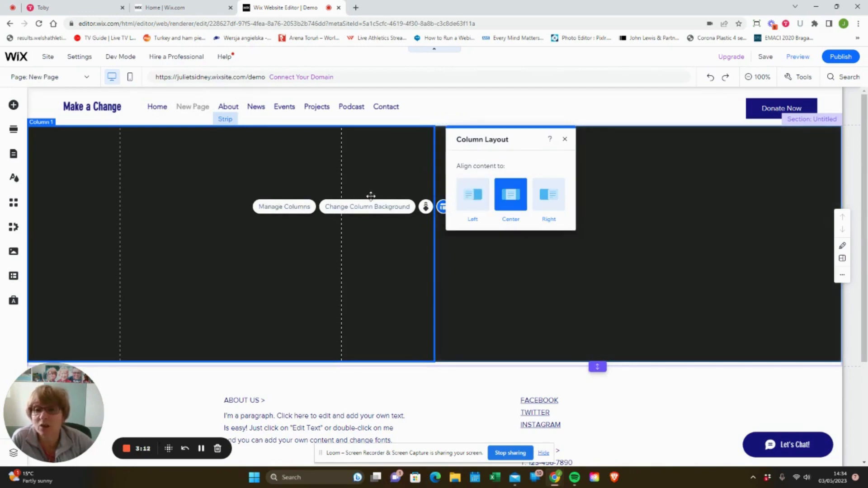
left_click(477, 200)
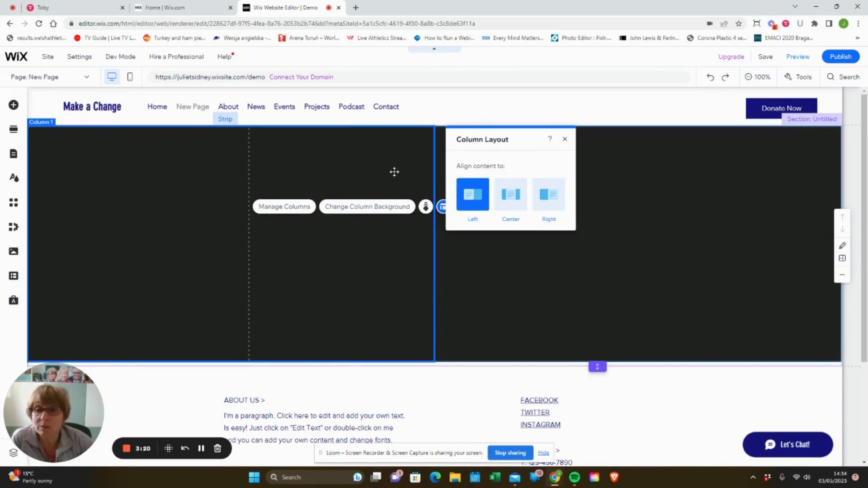
Step: Set the background of column 2 to the Citrus Fruits image and align that column's content to the left
left_click(650, 196)
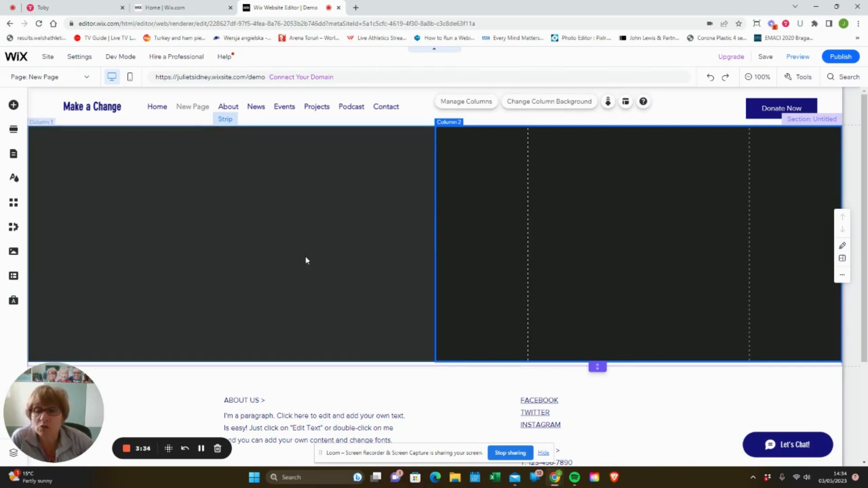
left_click(692, 246)
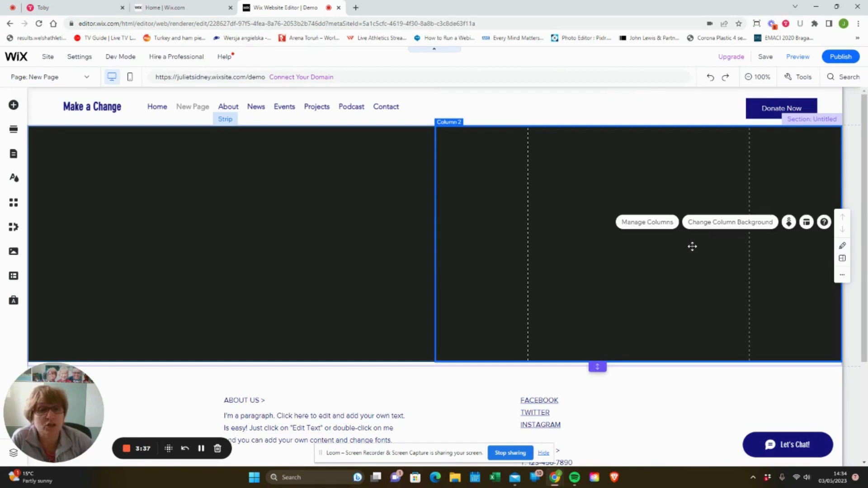
left_click(720, 225)
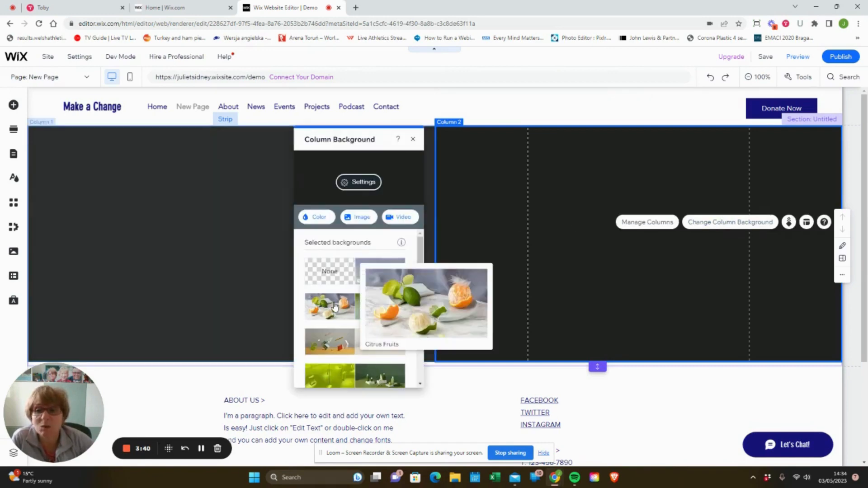
left_click(334, 306)
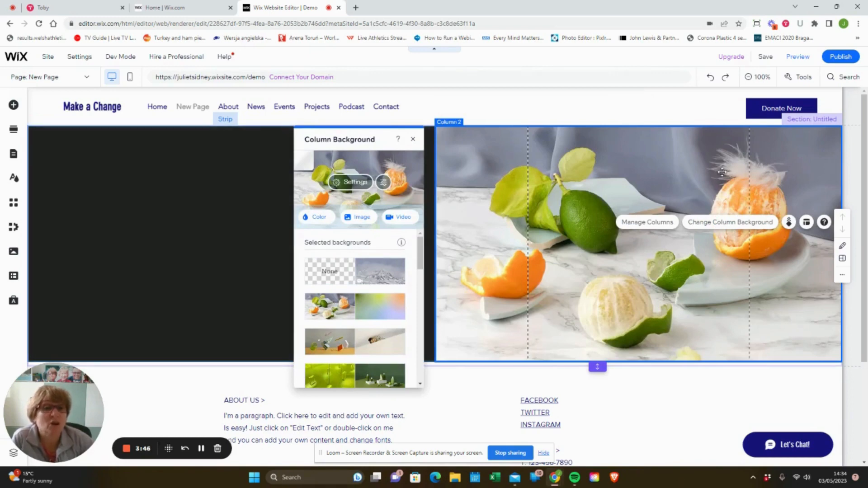
left_click(806, 222)
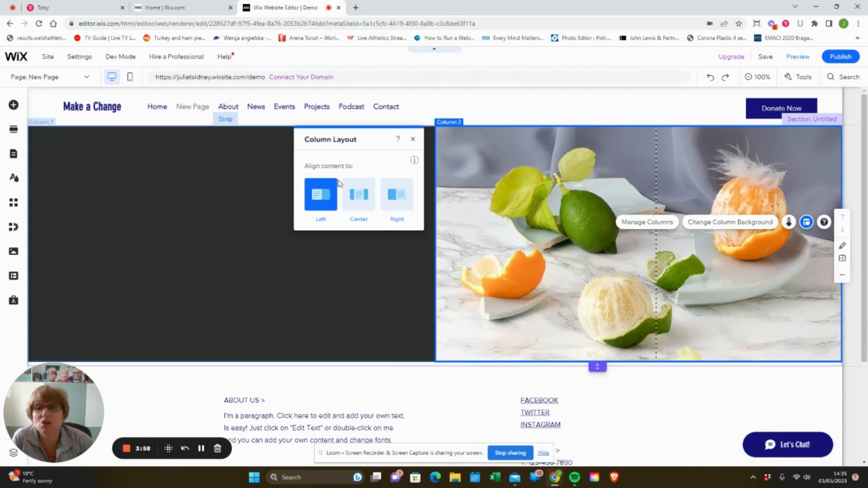
Step: Set the background of column 1 to the Stationary photo image
left_click(242, 209)
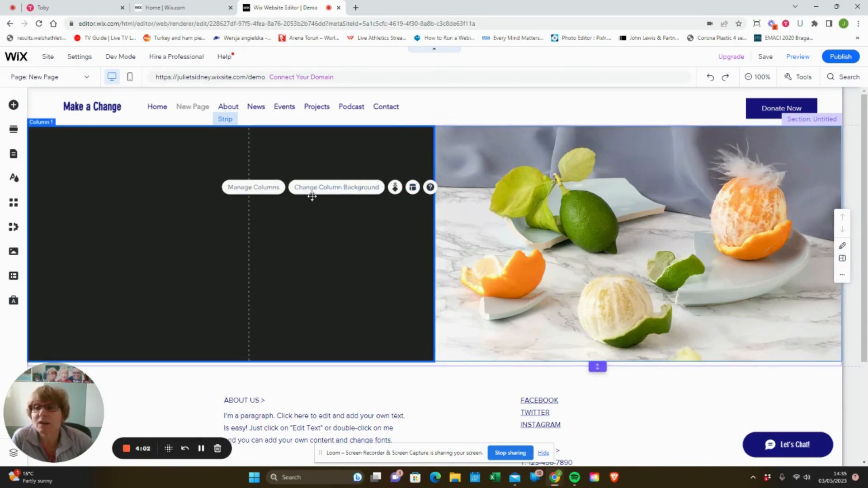
left_click(337, 187)
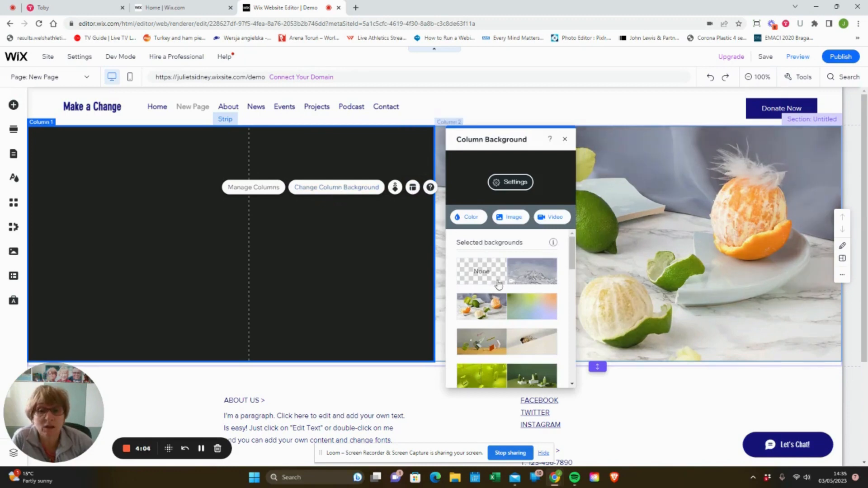
scroll(476, 255, "down", 3)
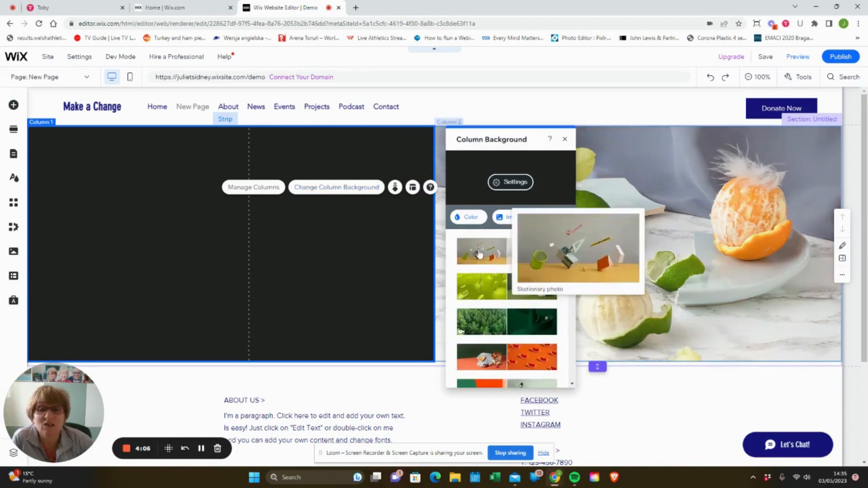
left_click(482, 254)
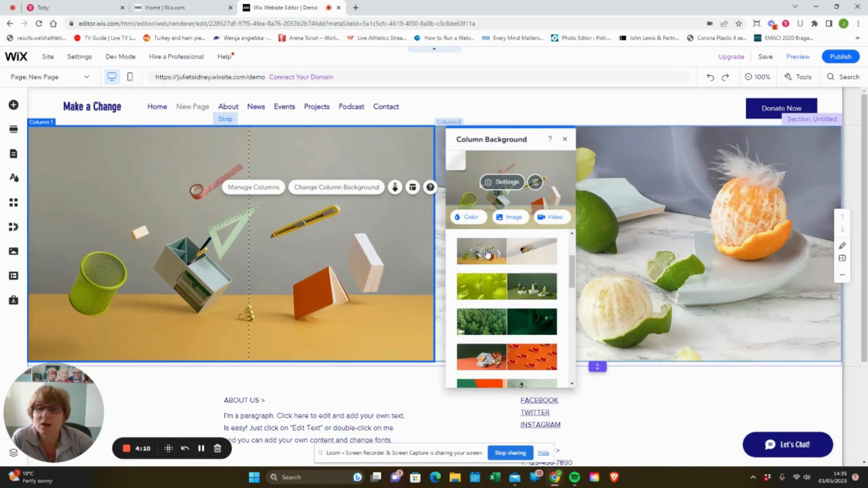
Step: Align the content of column 1 to the center and close its layout settings
left_click(412, 188)
left_click(518, 201)
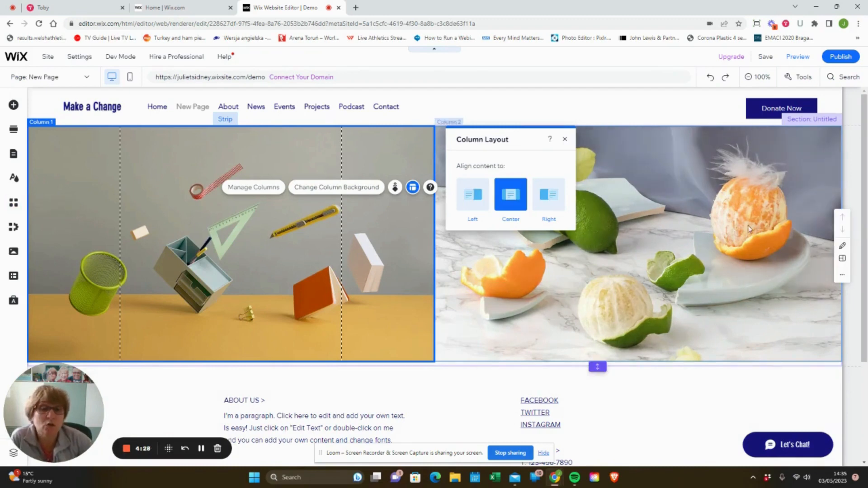
left_click(565, 138)
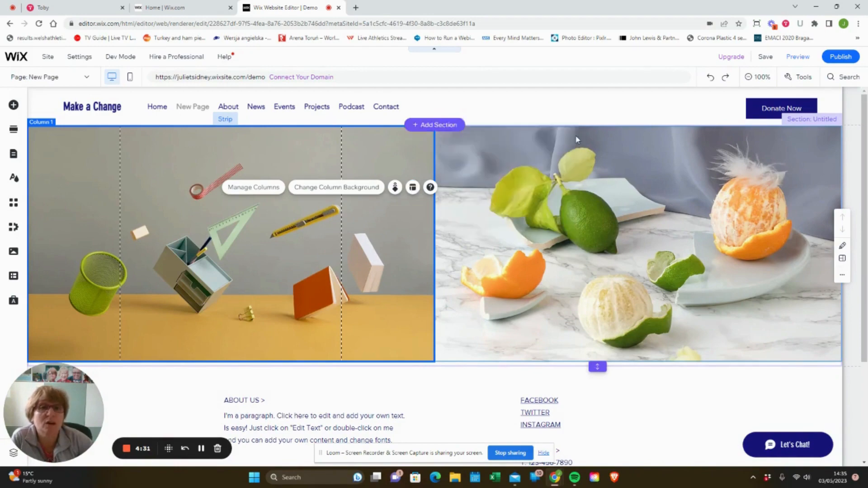
Step: Check the two-column strip at the 1024 × 768 iPad and 1440 × 900 laptop window sizes
left_click(757, 26)
left_click(699, 101)
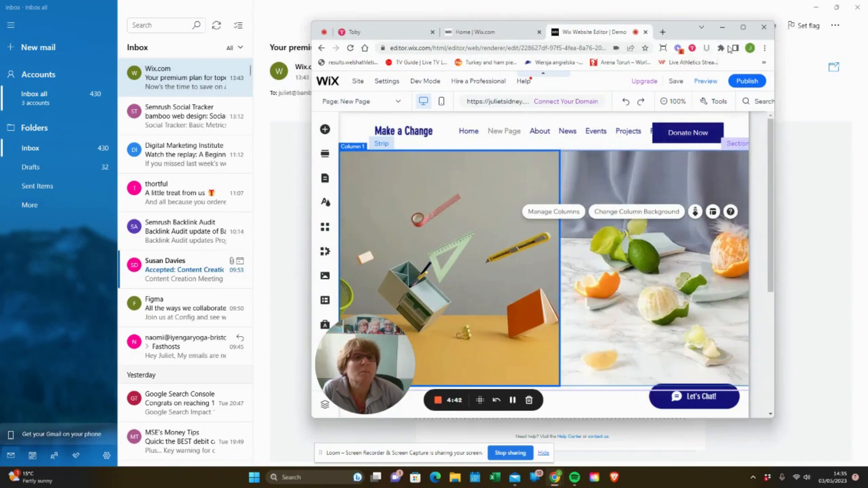
left_click(663, 48)
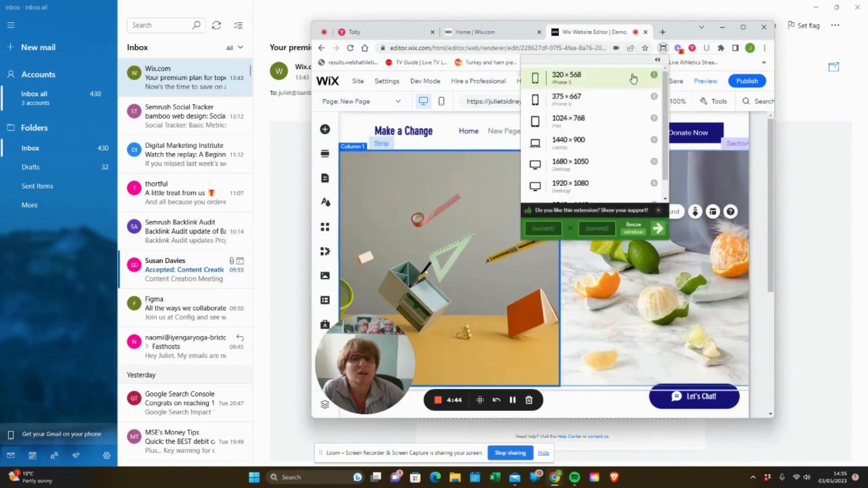
left_click(625, 141)
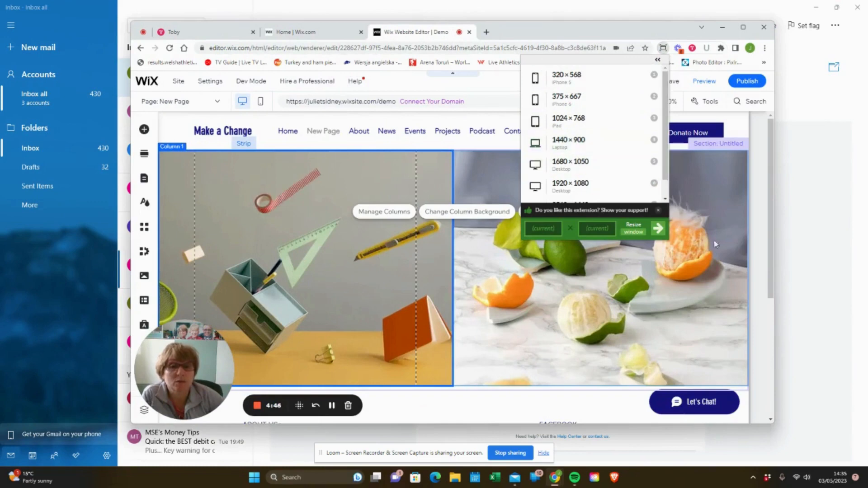
Step: Review the larger preset window sizes up to 2560 × 1440 and maximize the browser window
left_click(664, 49)
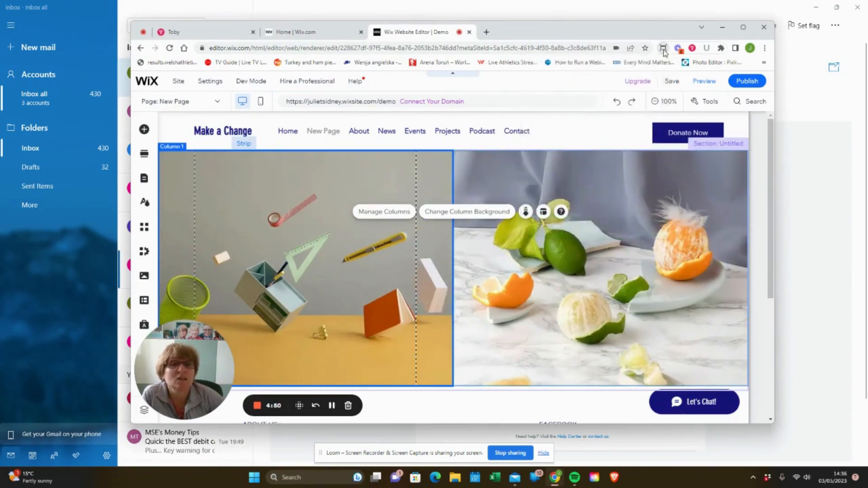
left_click(664, 49)
scroll(629, 149, "down", 1)
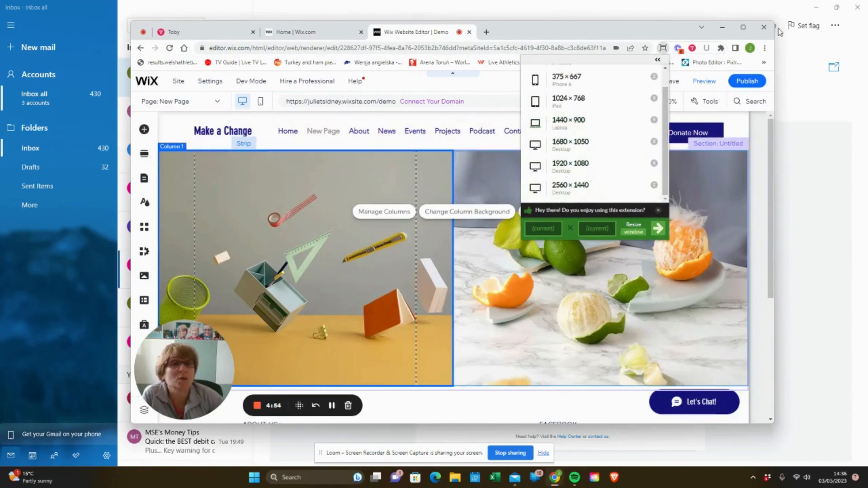
left_click(744, 27)
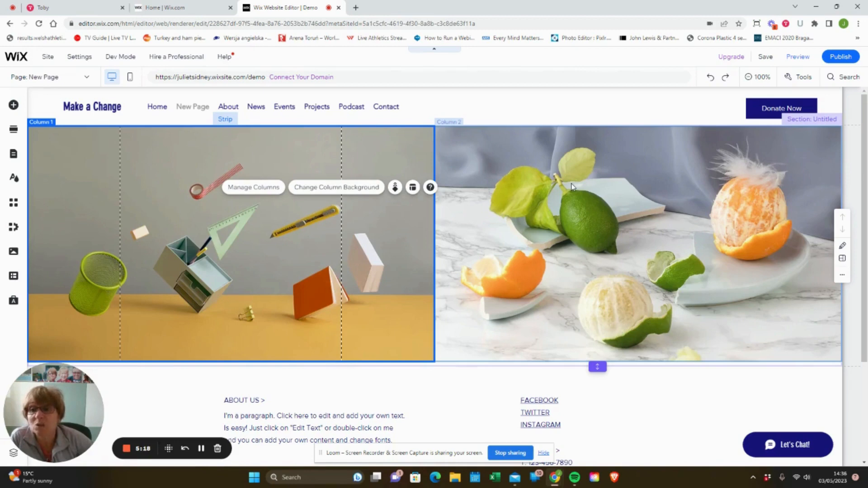
Step: Customize the column proportions of the whole strip so that column 1 takes 60% of the width
left_click(226, 119)
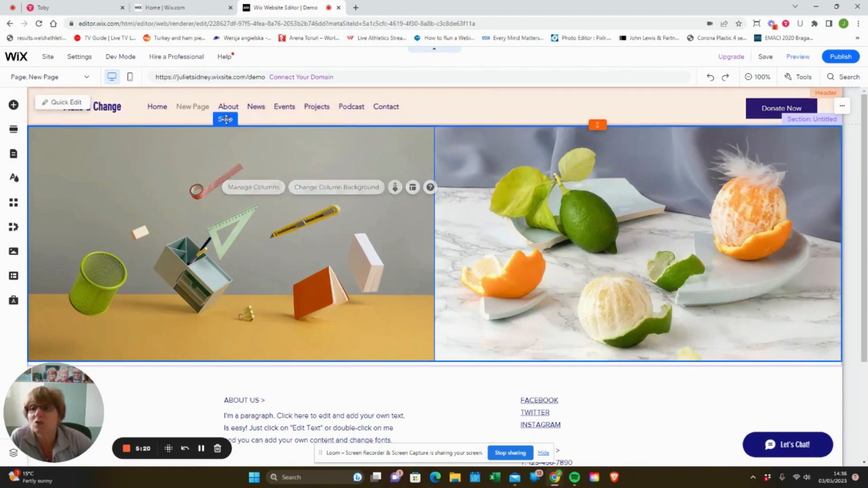
left_click(404, 187)
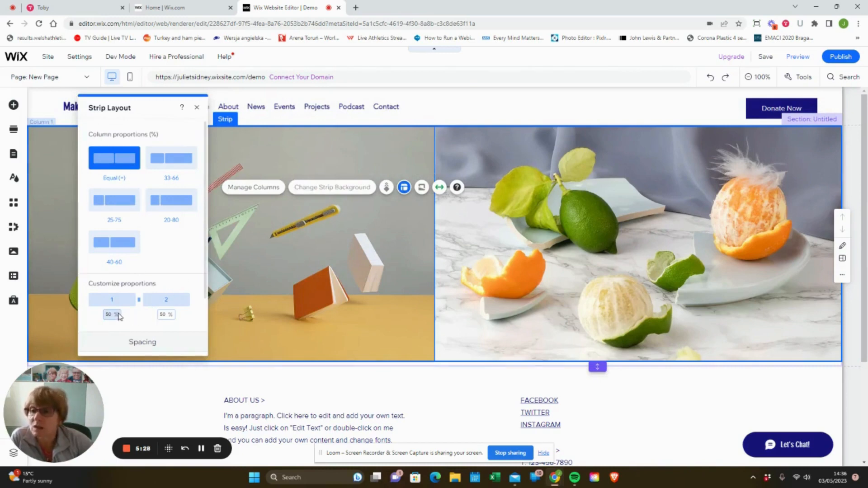
left_click(113, 315)
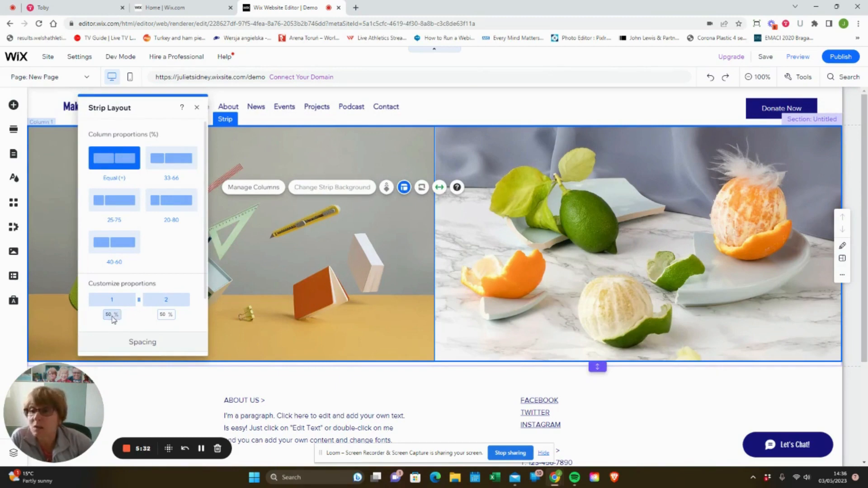
type("60")
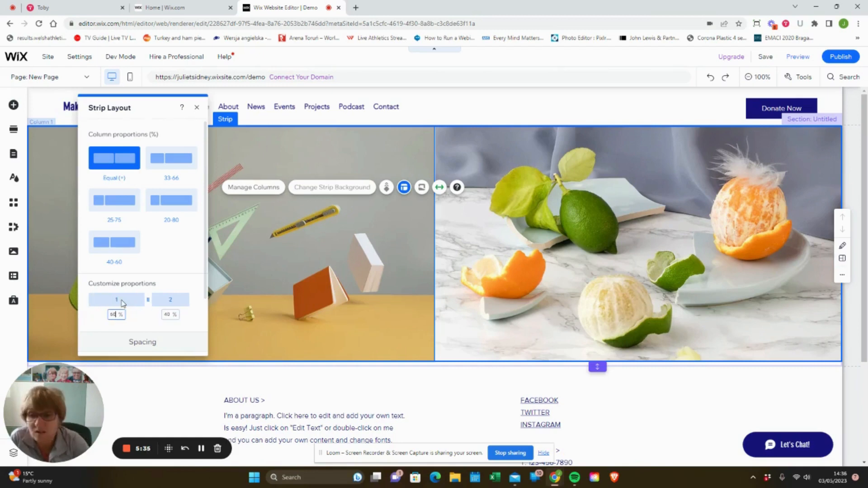
key("Return")
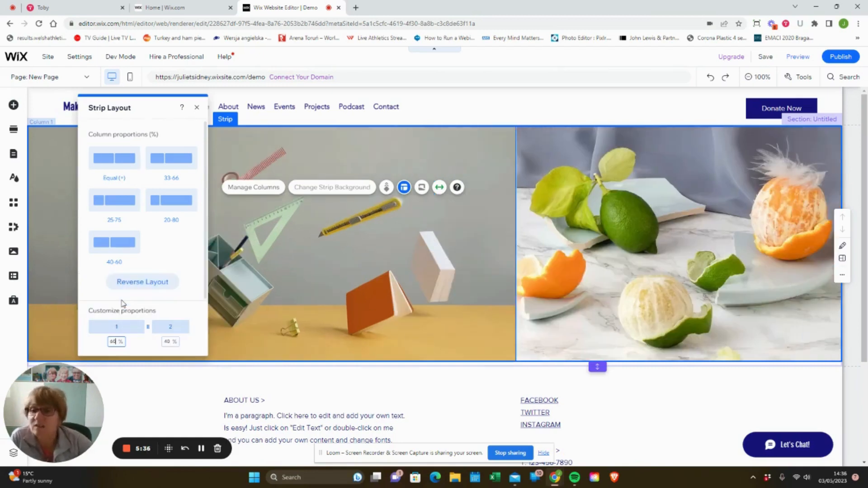